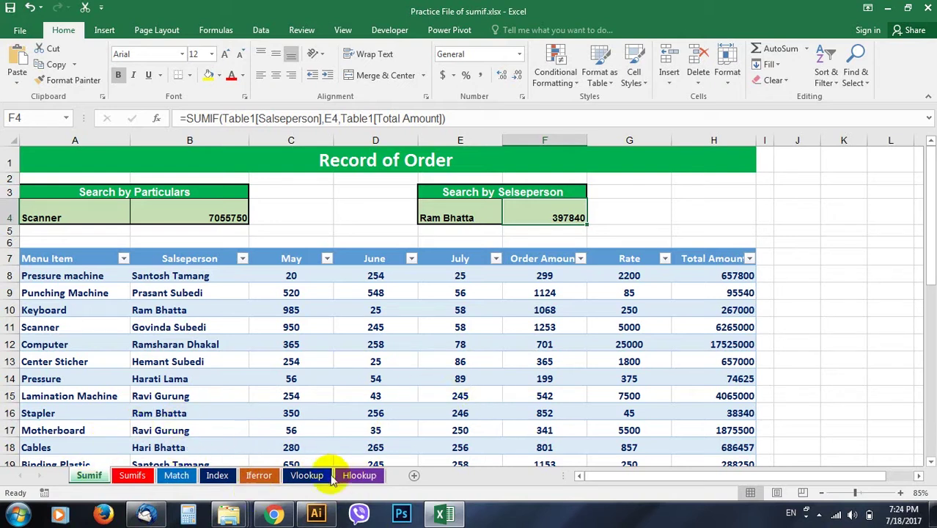
# Inspect the June quantities for Keyboard and Pressure and highlight the order table
pyautogui.click(342, 312)
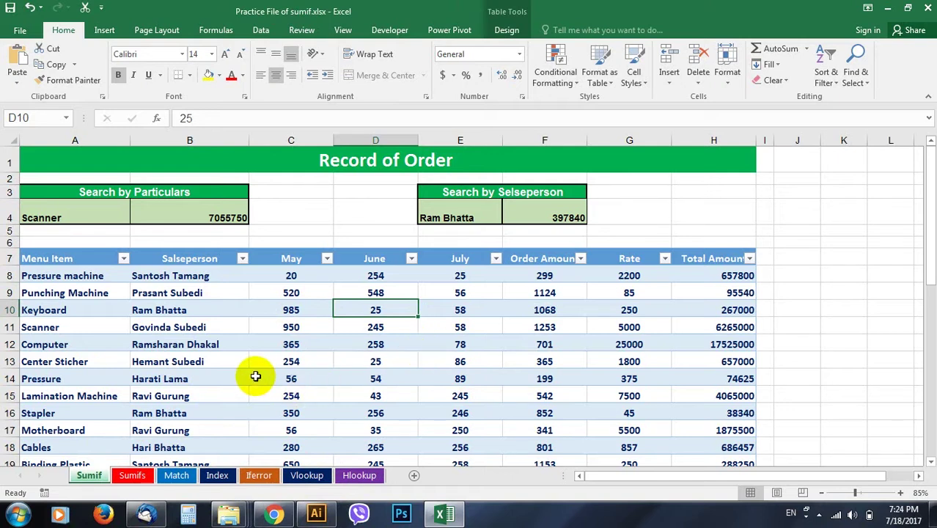
pyautogui.click(339, 378)
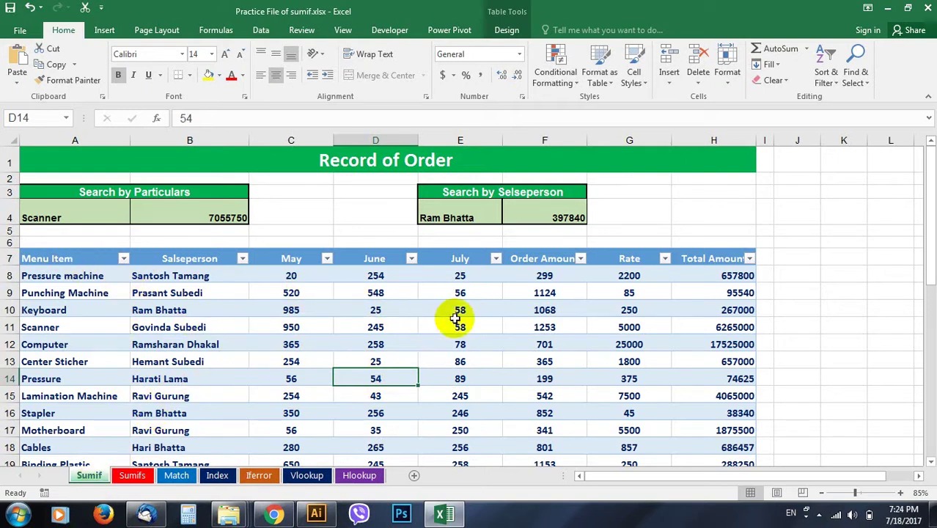
pyautogui.moveTo(79, 258); pyautogui.dragTo(731, 402)
pyautogui.scroll(3, 323, 288)
pyautogui.scroll(5, 324, 288)
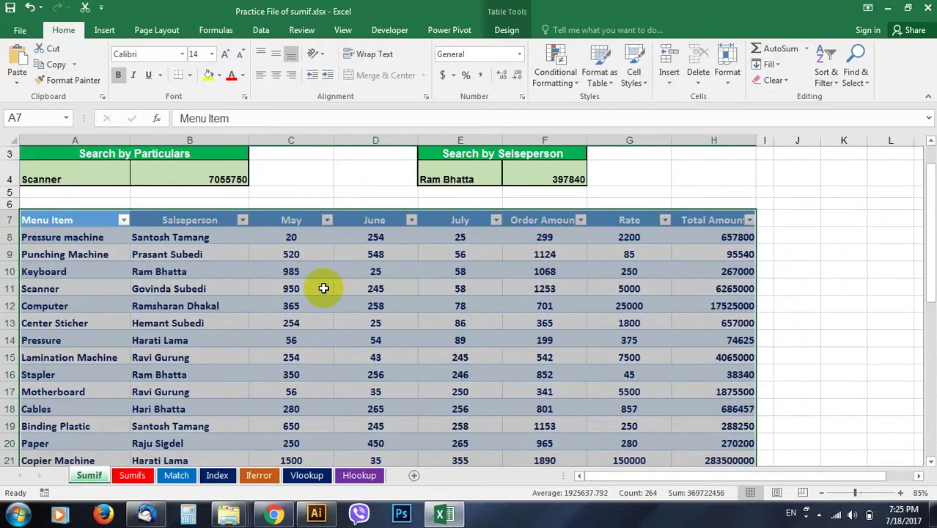
# Point out a salesperson name and the Scanner entries throughout the table
pyautogui.click(220, 362)
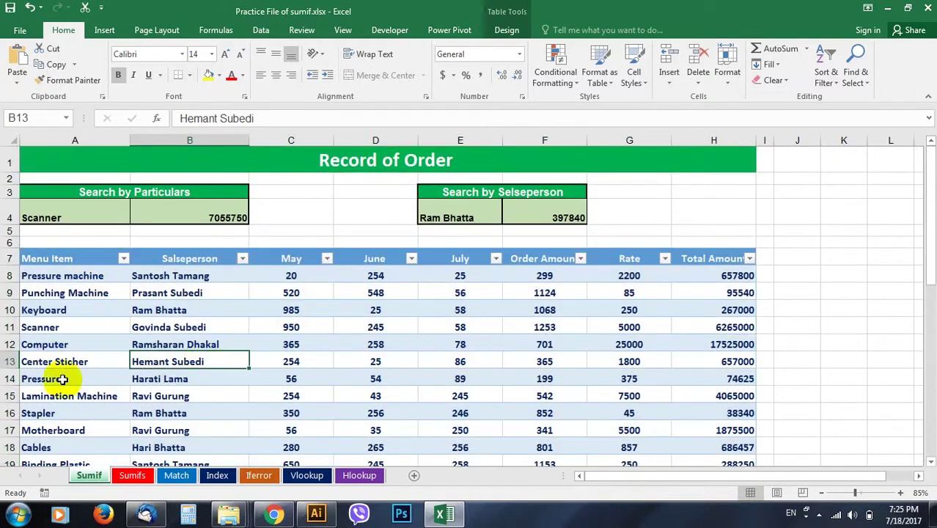
pyautogui.click(315, 328)
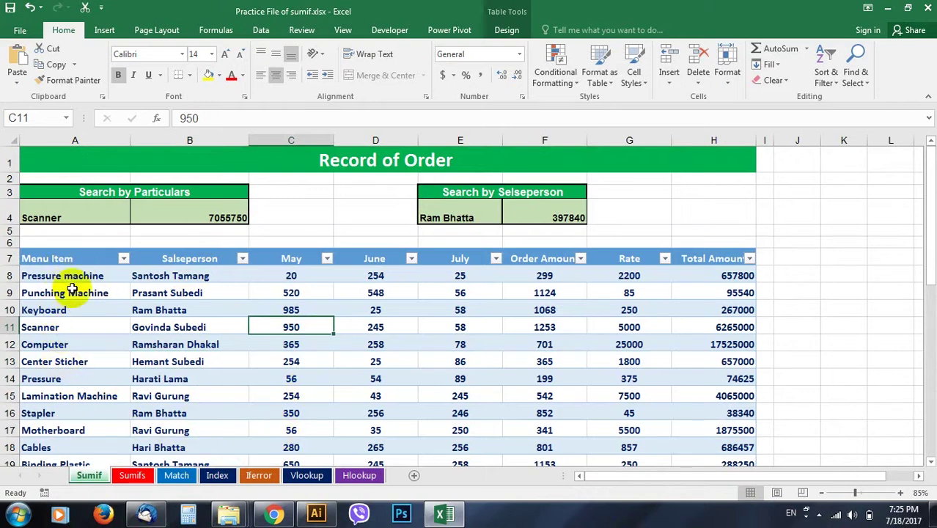
pyautogui.click(56, 326)
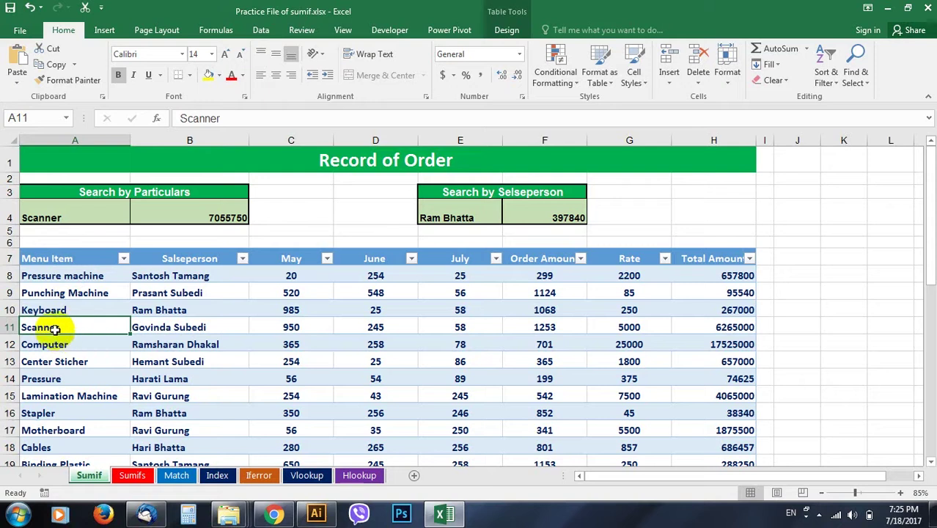
pyautogui.scroll(-3, 82, 412)
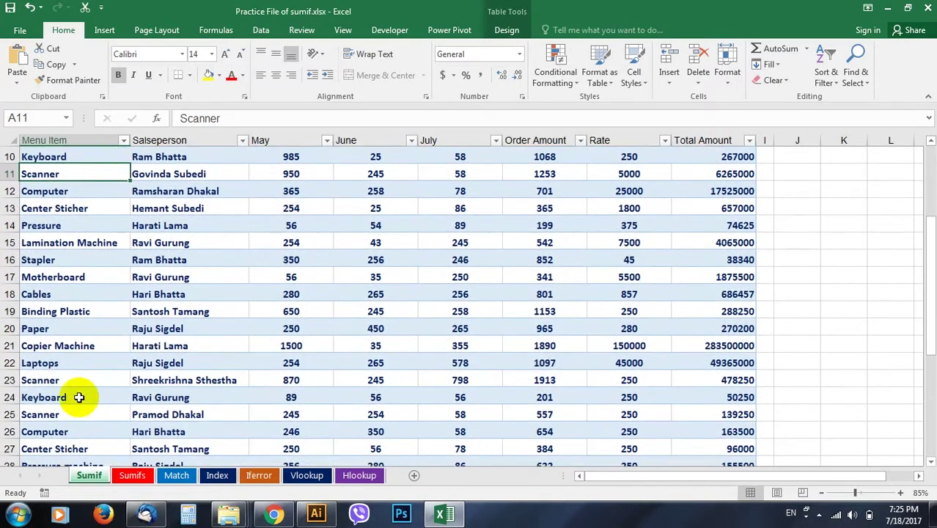
pyautogui.click(77, 382)
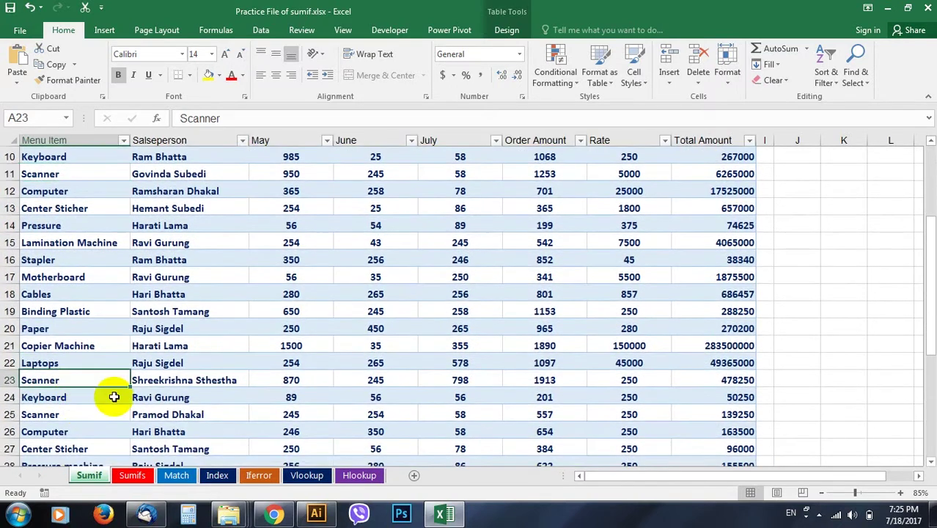
pyautogui.scroll(-4, 163, 381)
pyautogui.scroll(-1, 163, 381)
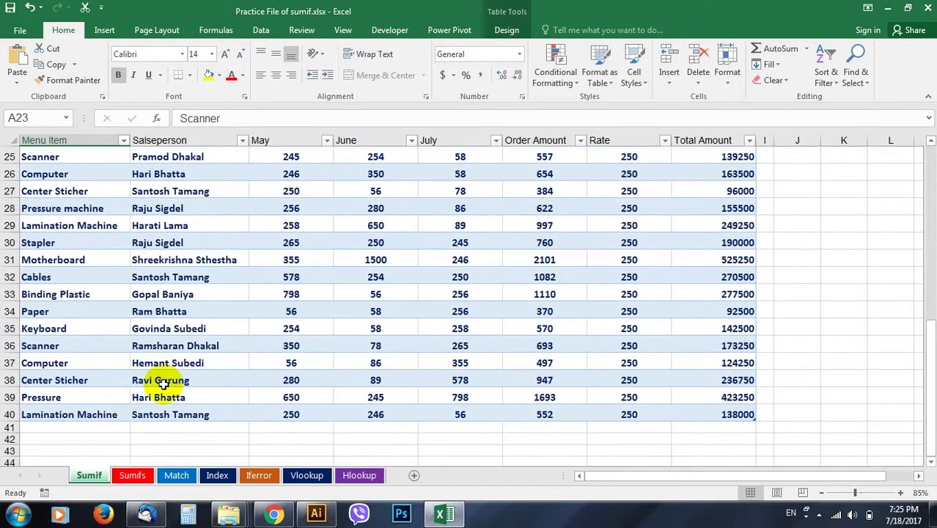
pyautogui.click(55, 345)
pyautogui.scroll(8, 134, 335)
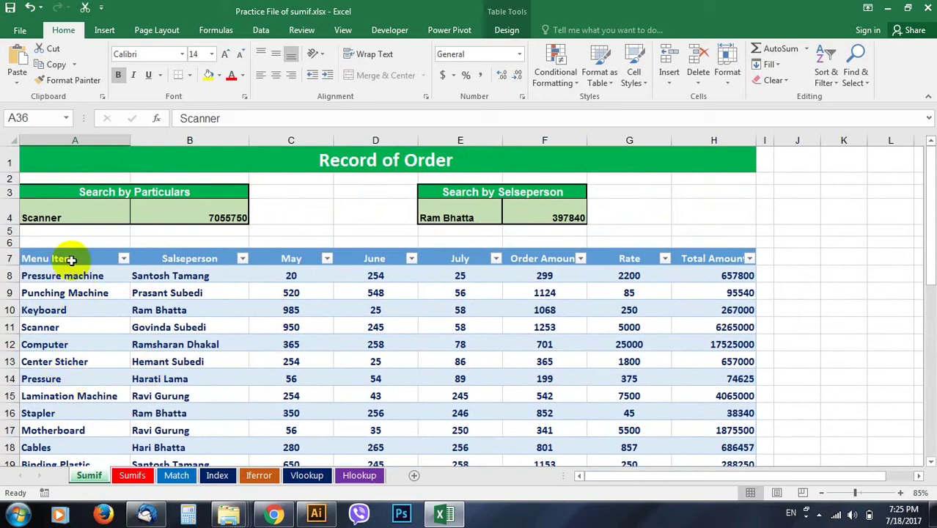
# Point out the Computer entries in the Menu Item column
pyautogui.click(77, 344)
pyautogui.scroll(-3, 97, 376)
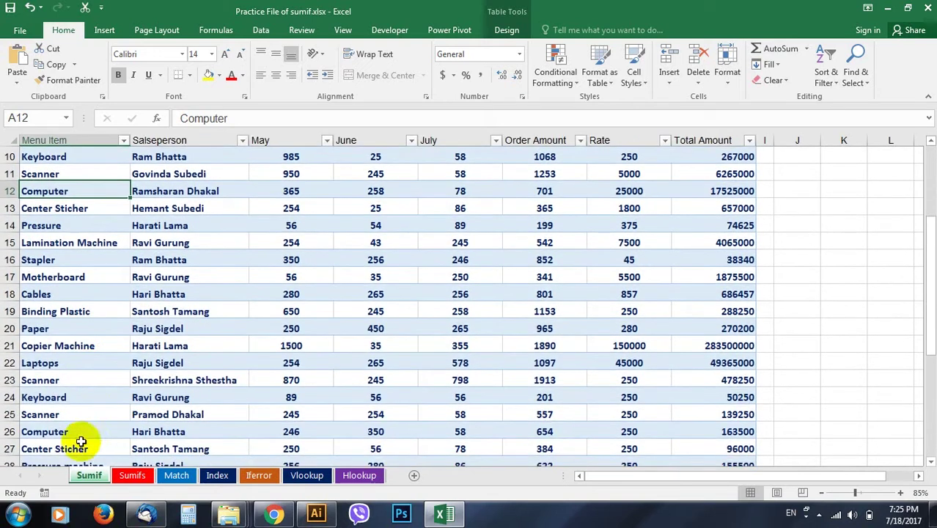
pyautogui.click(56, 431)
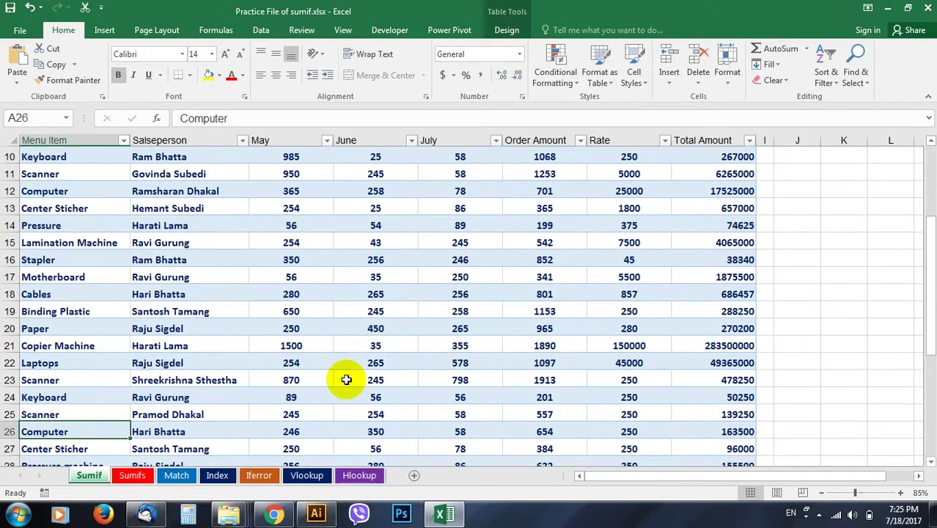
pyautogui.scroll(3, 345, 379)
pyautogui.click(126, 344)
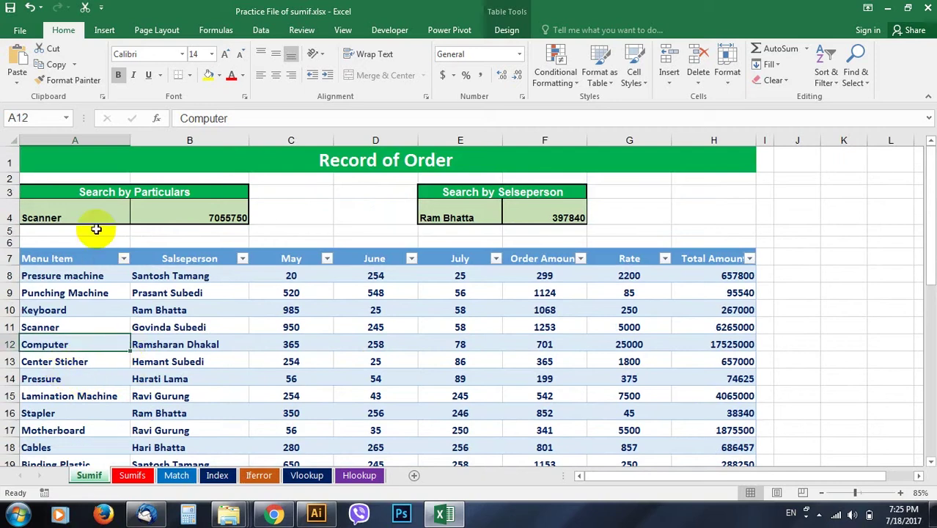
# Clear the Scanner search in A4:B4 and the salesperson search in E4:F4, including totals
pyautogui.moveTo(56, 217); pyautogui.dragTo(197, 219)
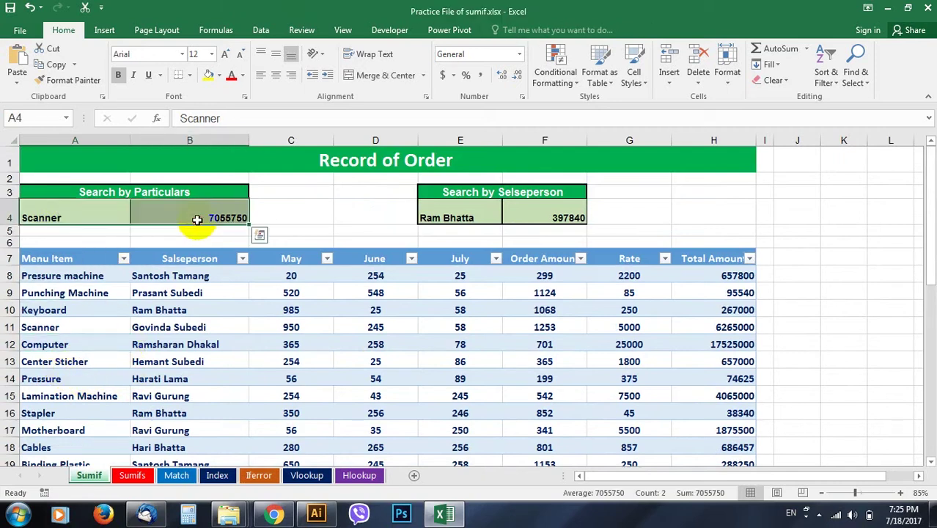
pyautogui.press('Delete')
pyautogui.moveTo(440, 218); pyautogui.dragTo(543, 218)
pyautogui.press('Delete')
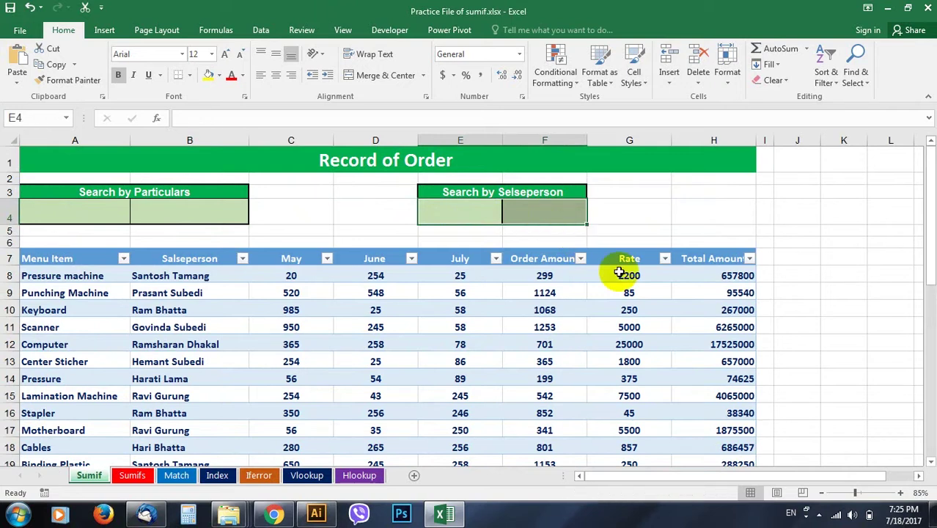
pyautogui.click(425, 378)
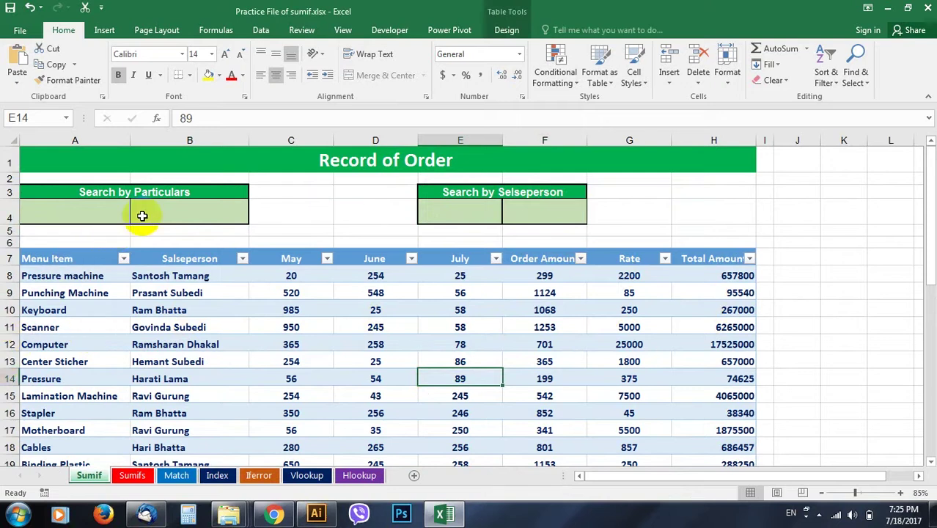
# Review the menu item search cells and the Scanner and Computer rows, ending on B4
pyautogui.click(188, 211)
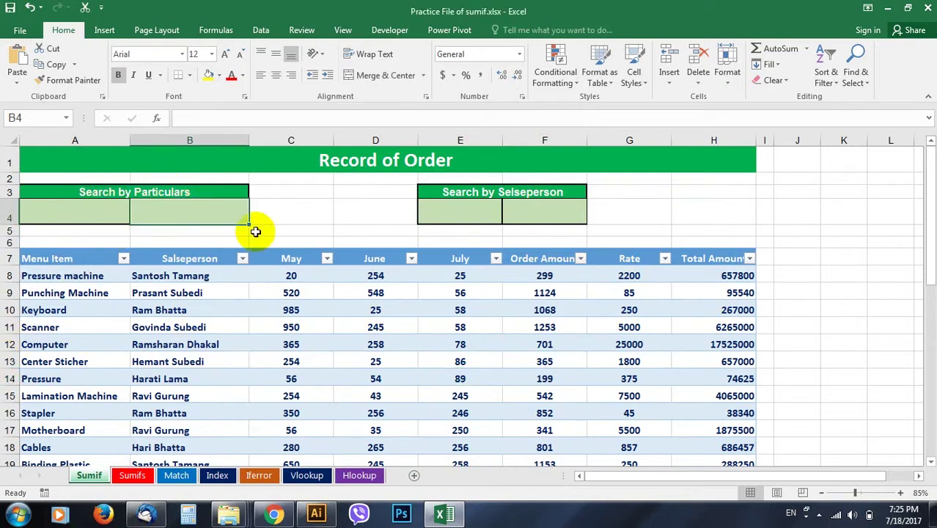
pyautogui.click(89, 212)
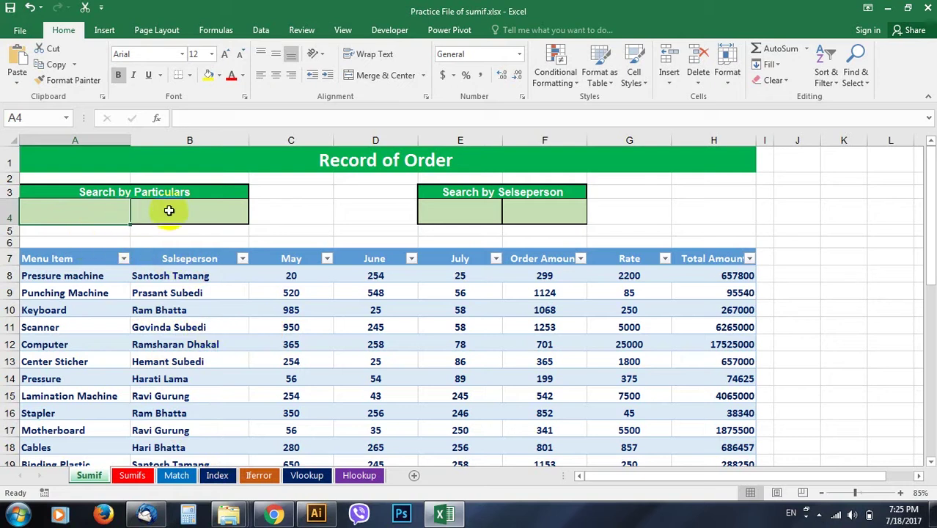
pyautogui.click(266, 364)
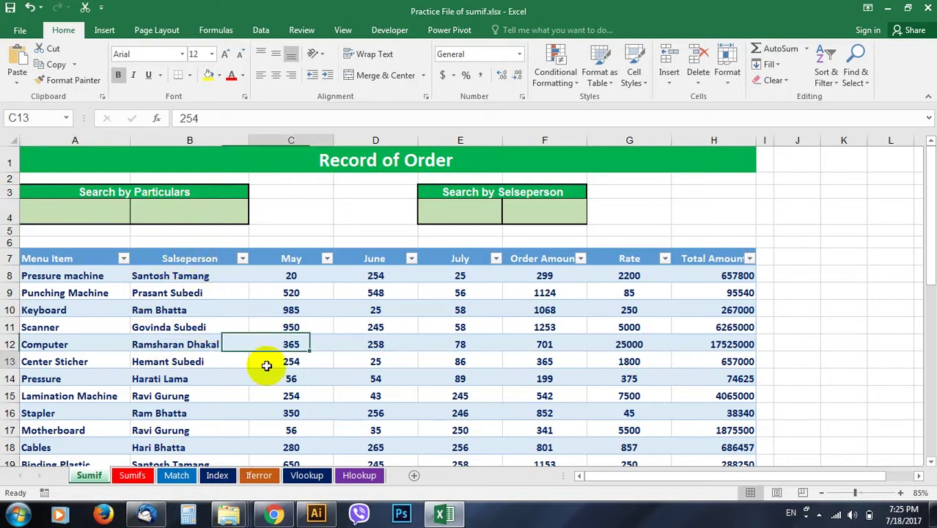
pyautogui.click(60, 332)
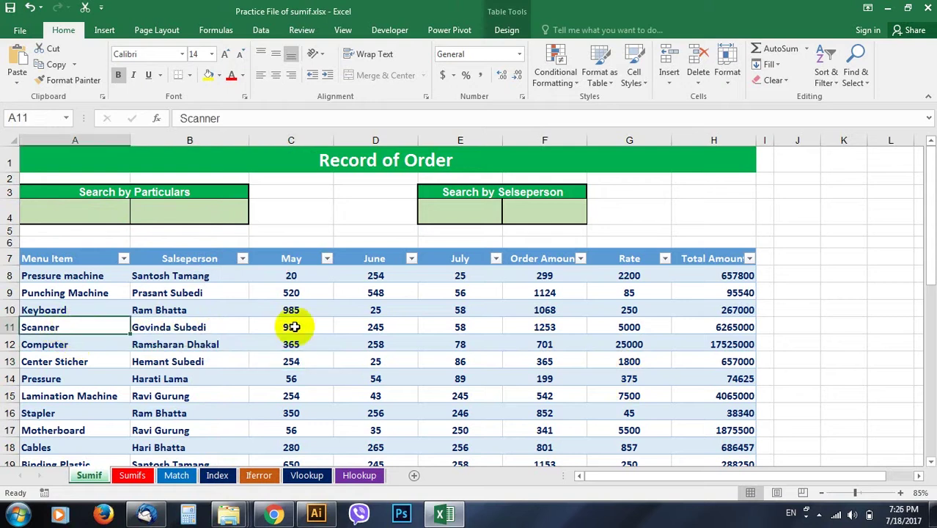
pyautogui.click(61, 348)
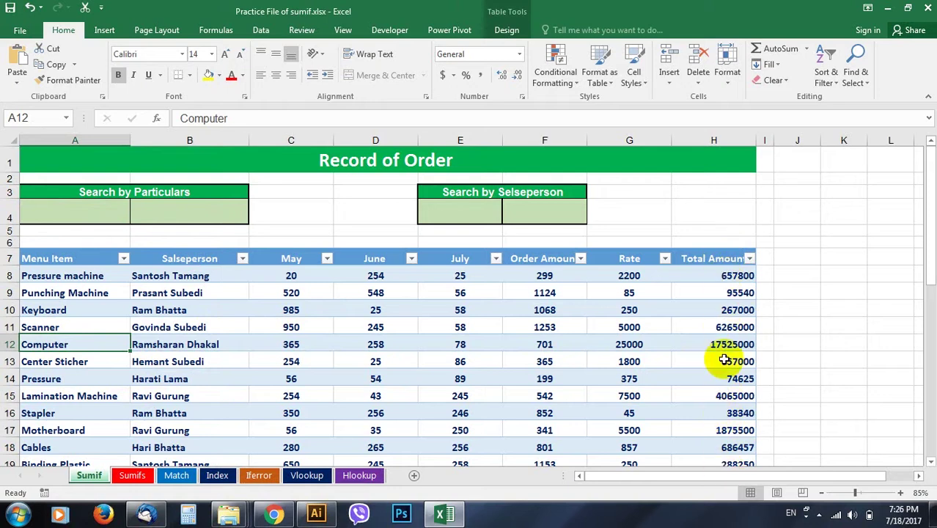
pyautogui.click(211, 211)
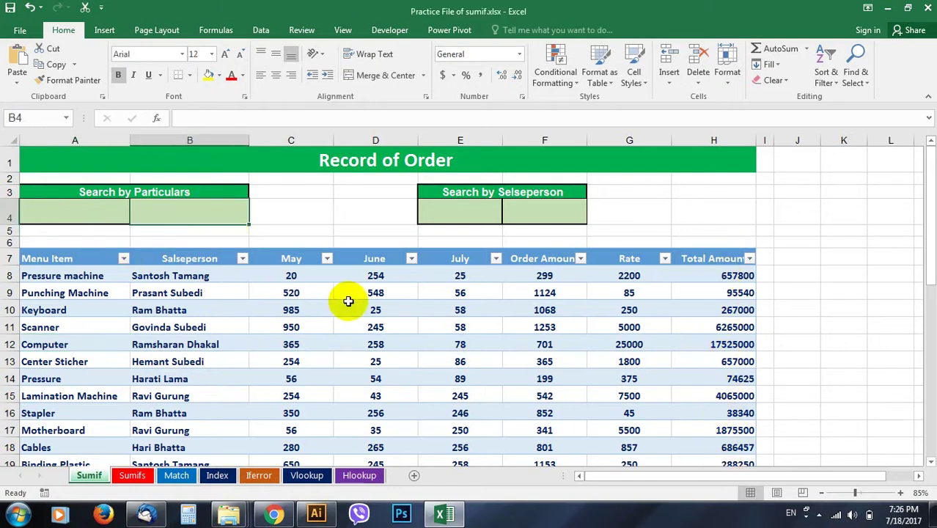
# Start a SUMIF in B4 using Table1[Menu Item] as the range
pyautogui.write('=')
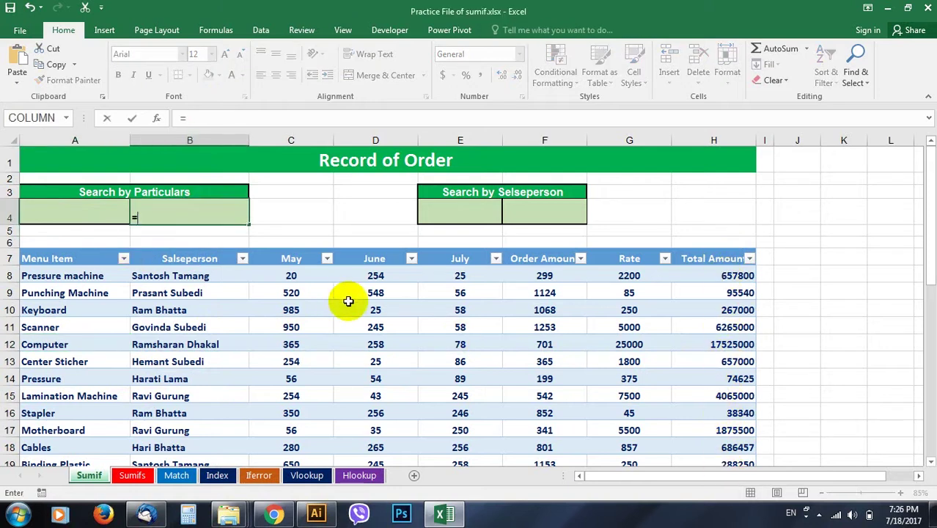
pyautogui.write('sum')
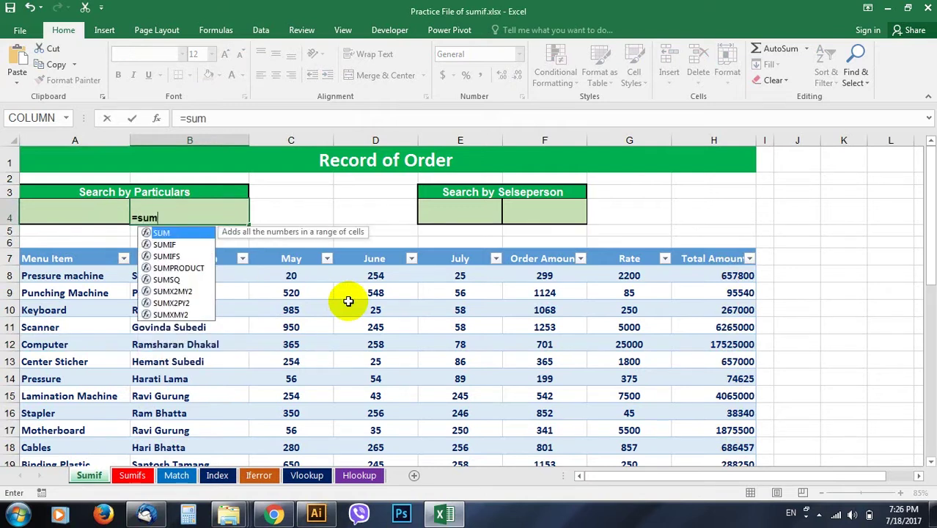
pyautogui.write('if')
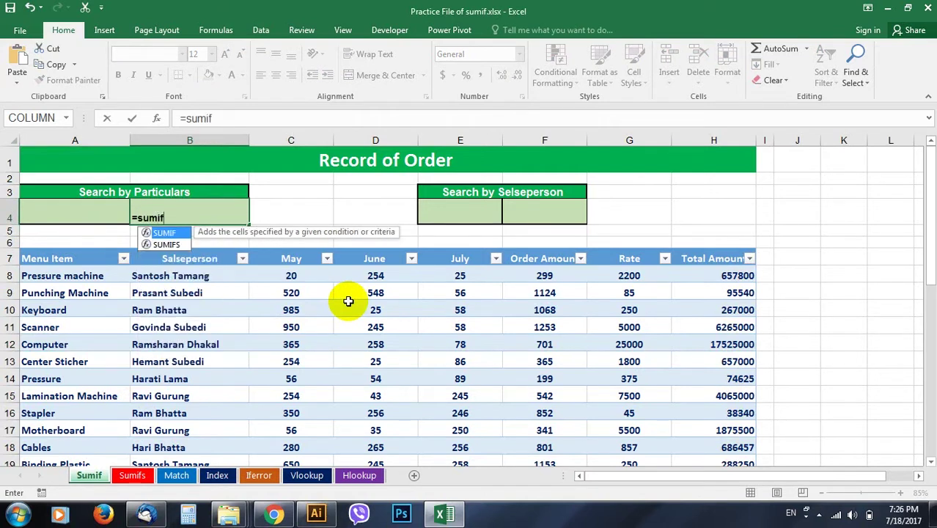
pyautogui.press('Tab')
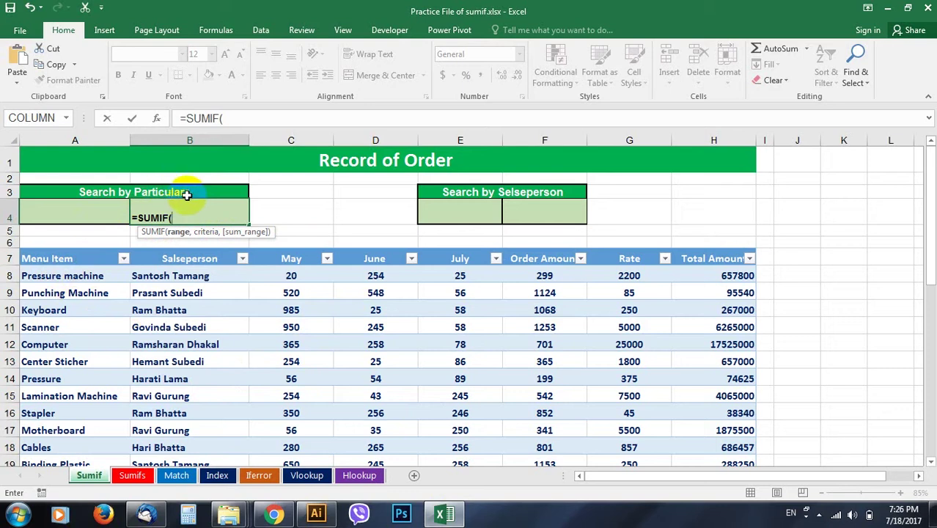
pyautogui.moveTo(76, 276); pyautogui.dragTo(64, 433)
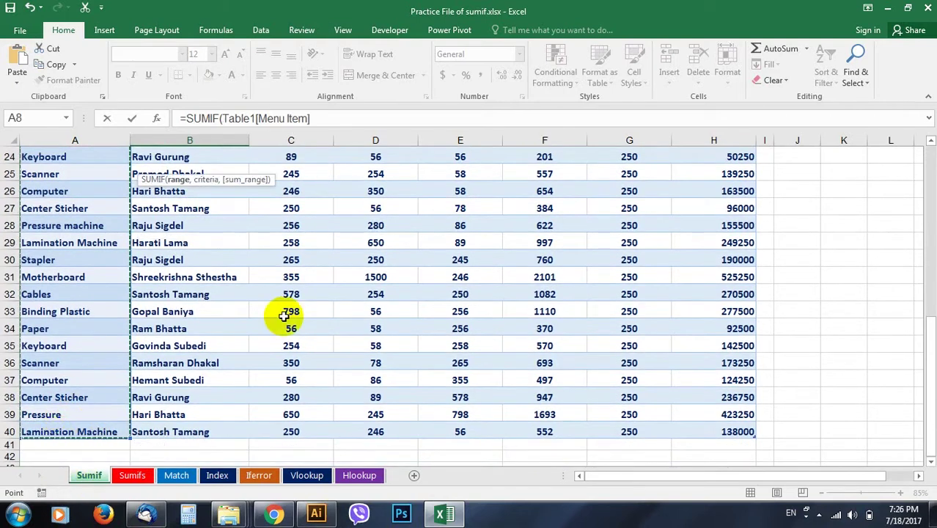
pyautogui.scroll(8, 284, 316)
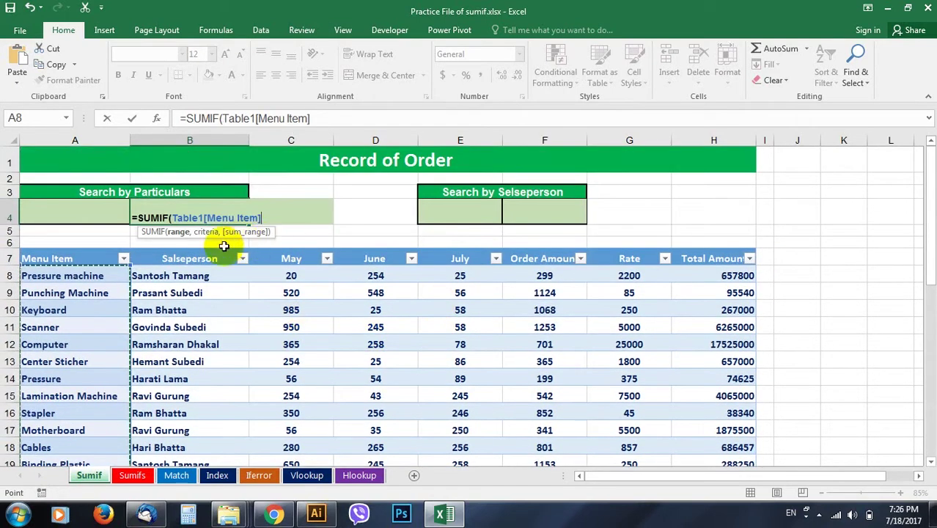
pyautogui.write(',')
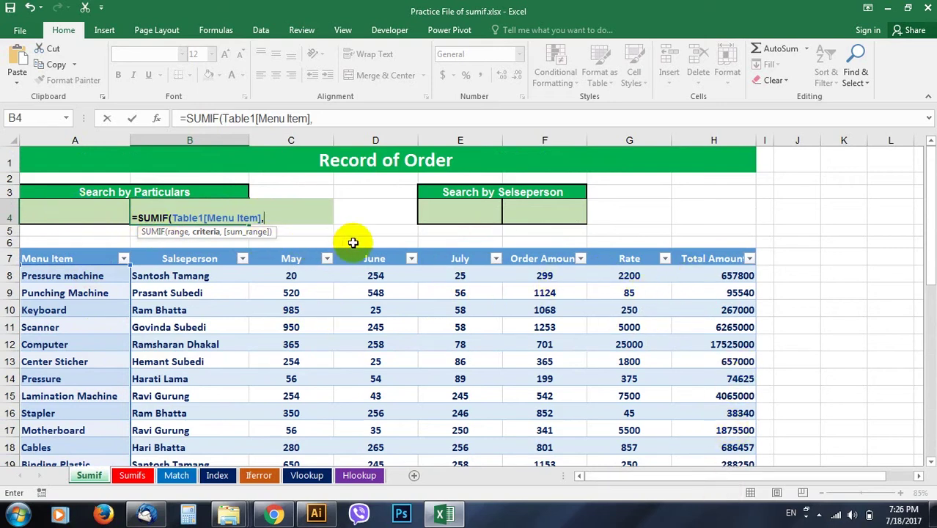
# Complete B4 as =SUMIF(Table1[Menu Item],A4,Table1[Total Amount]), currently showing 0
pyautogui.click(71, 213)
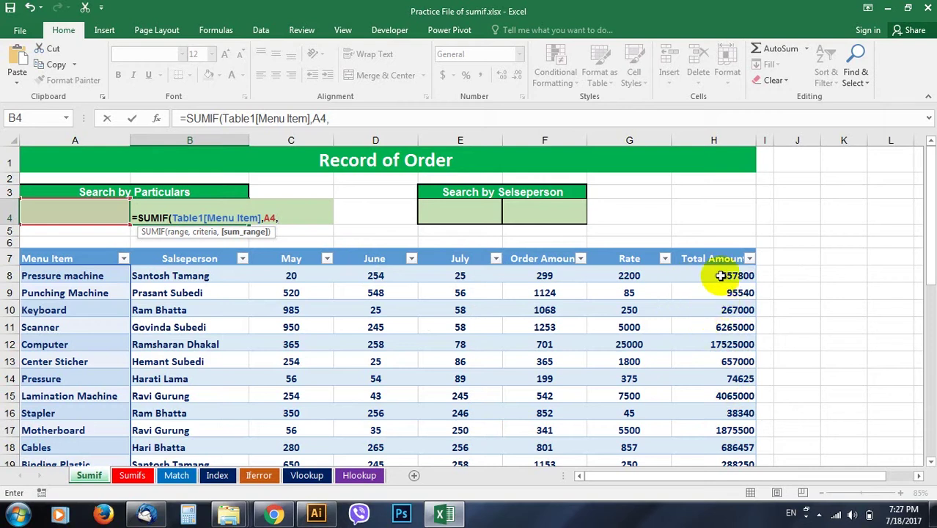
pyautogui.moveTo(721, 276); pyautogui.dragTo(731, 429)
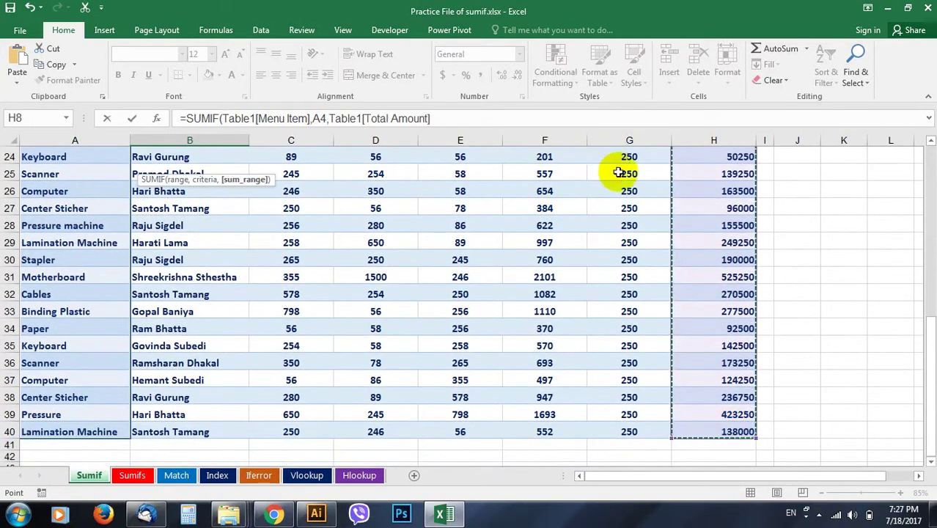
pyautogui.scroll(7, 621, 213)
pyautogui.scroll(1, 620, 213)
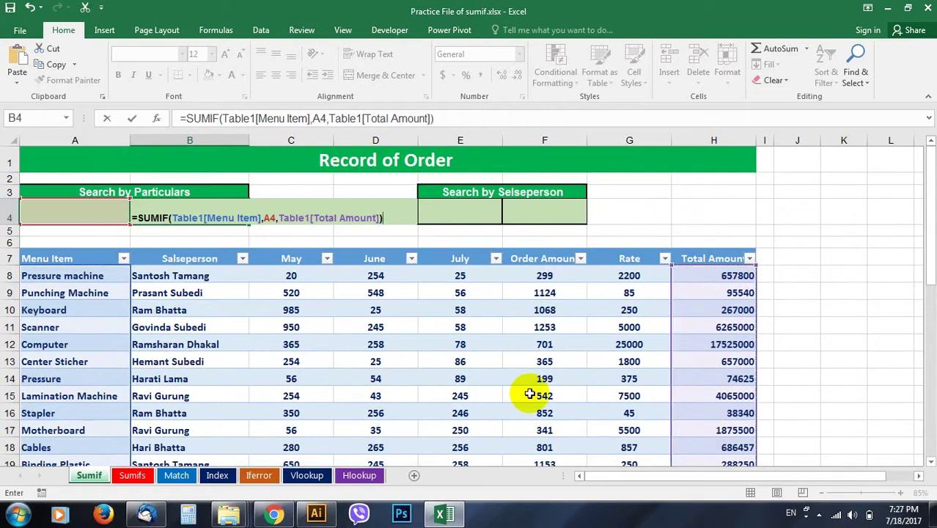
pyautogui.press('Return')
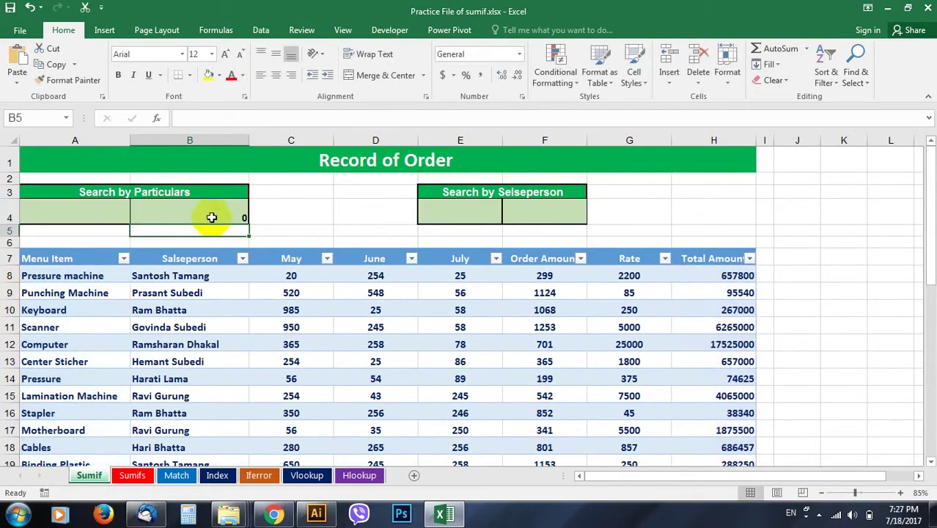
pyautogui.click(63, 215)
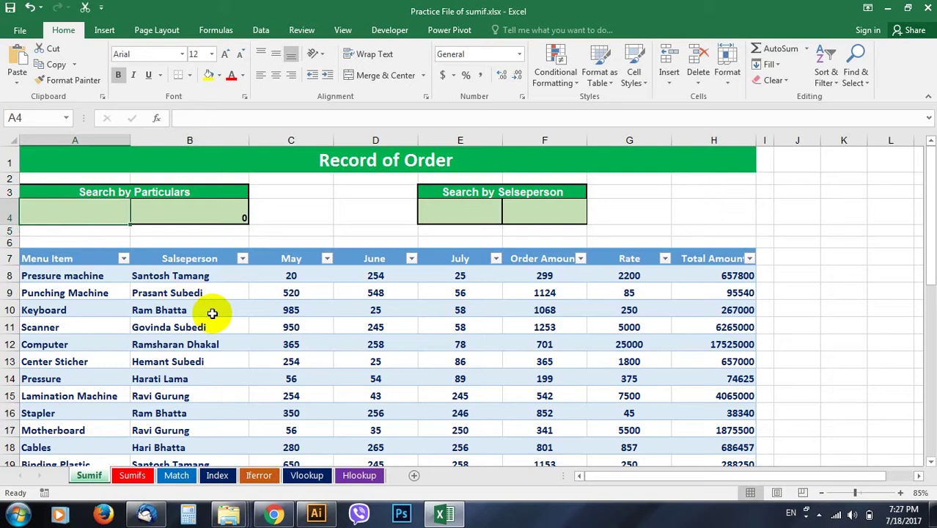
# Enter Scanner in A4 and check the 7055750 total against the Scanner rows
pyautogui.write('Scanner')
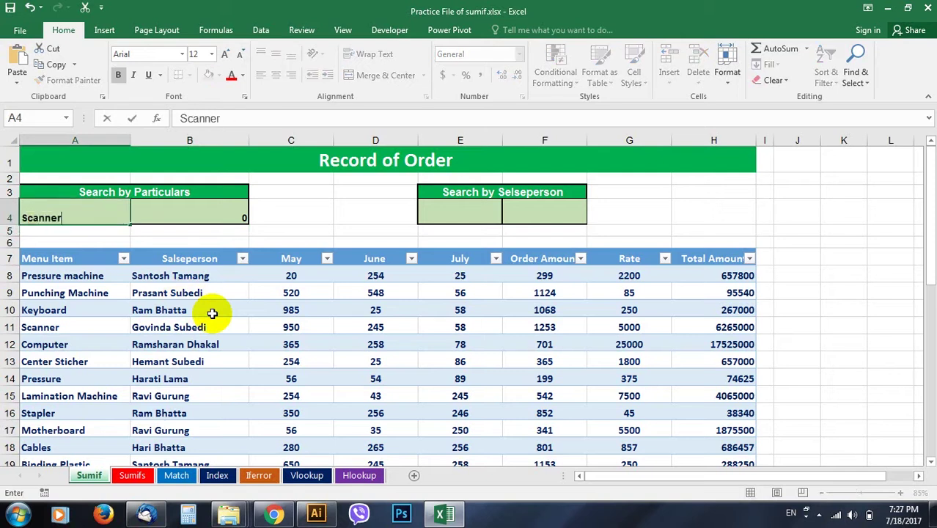
pyautogui.press('Return')
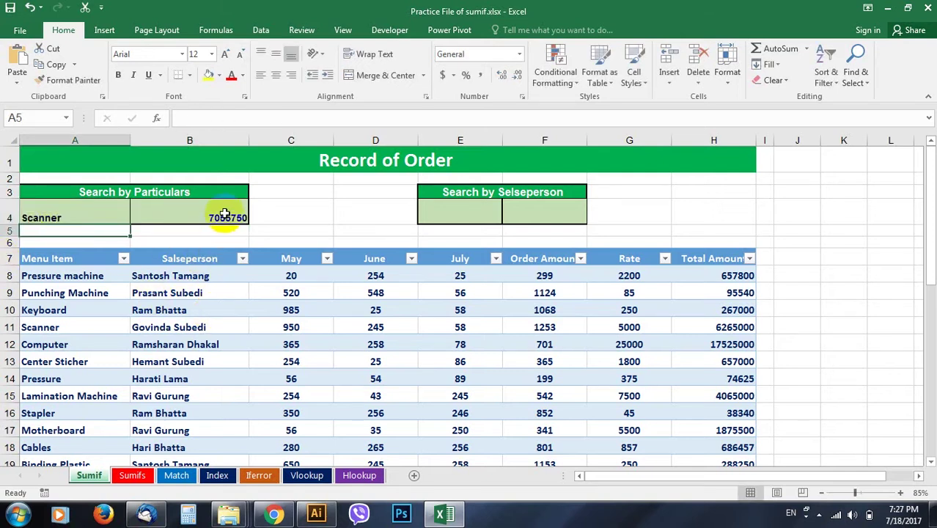
pyautogui.click(87, 324)
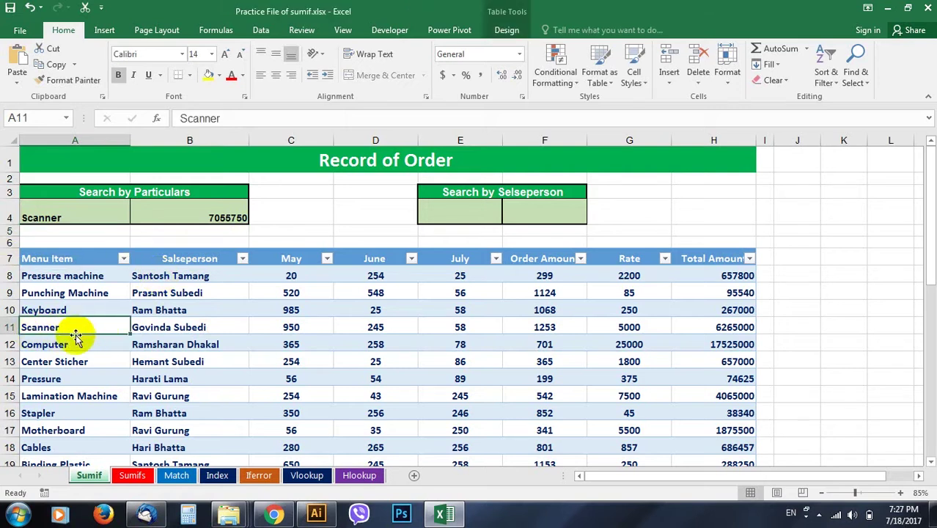
pyautogui.scroll(-1, 99, 373)
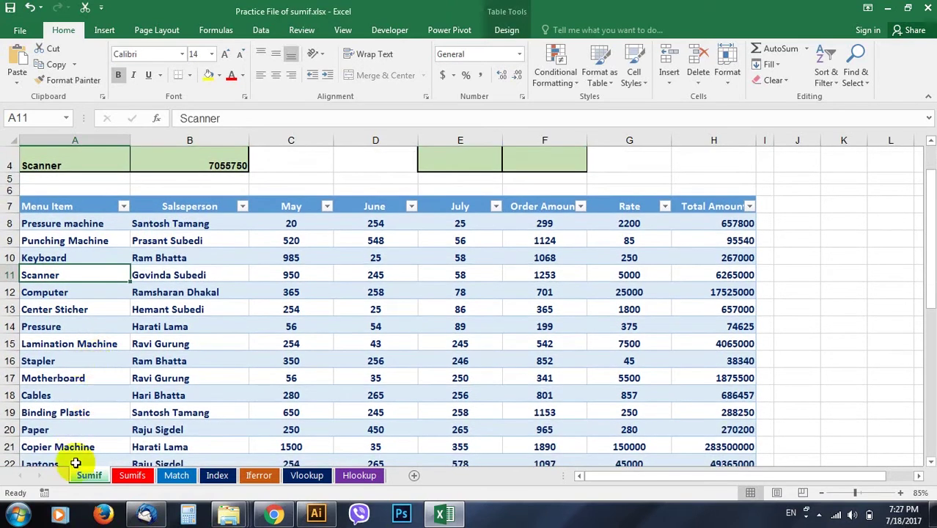
pyautogui.click(726, 275)
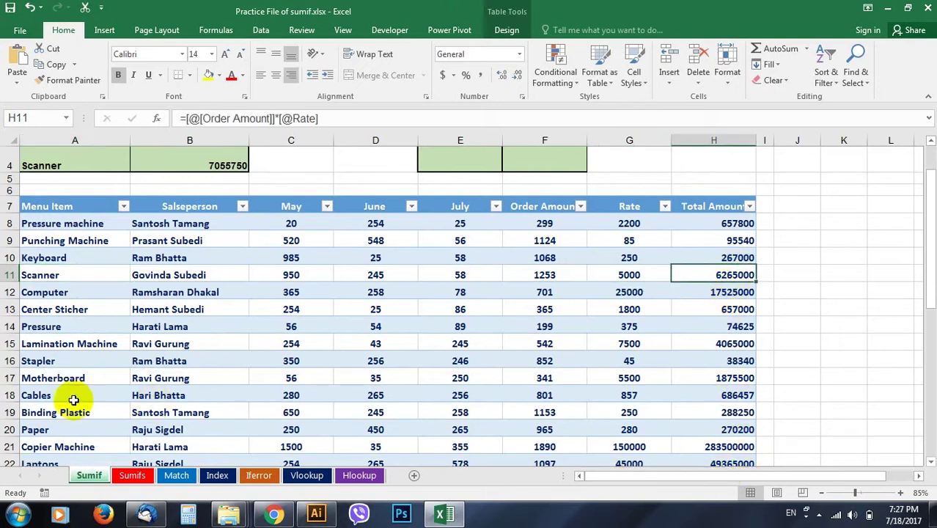
pyautogui.scroll(-2, 173, 394)
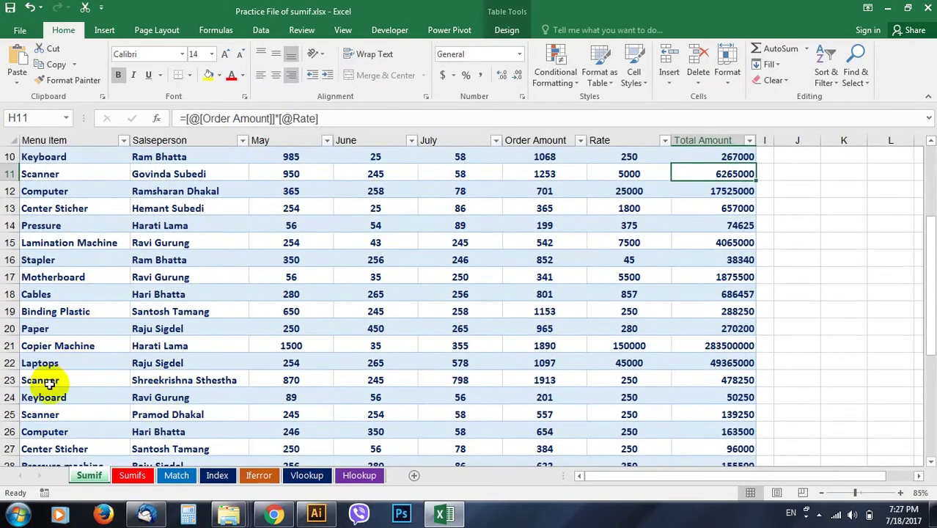
pyautogui.click(42, 383)
pyautogui.scroll(3, 577, 336)
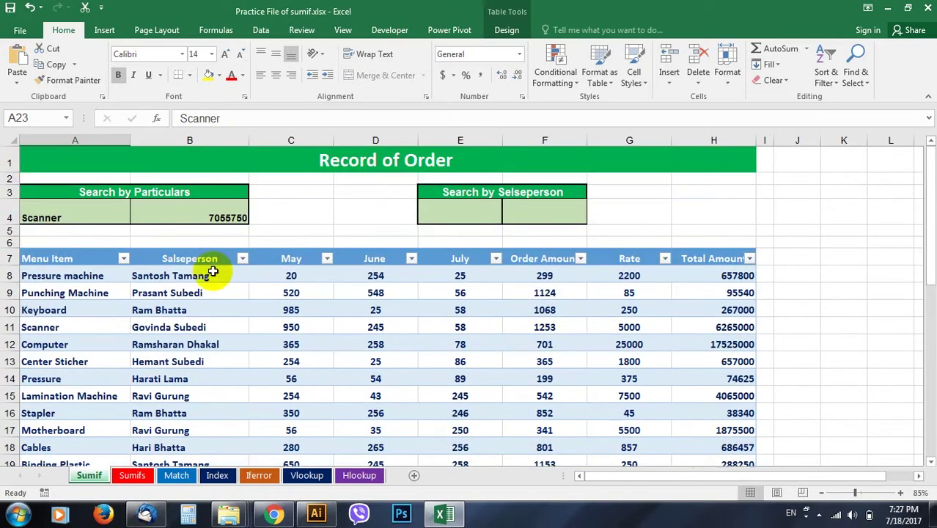
pyautogui.click(77, 216)
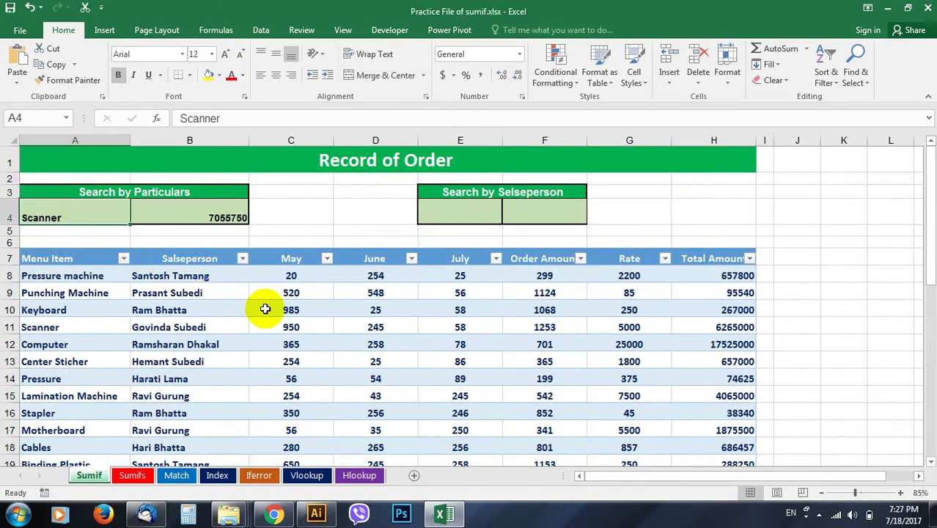
pyautogui.write('Keyboard')
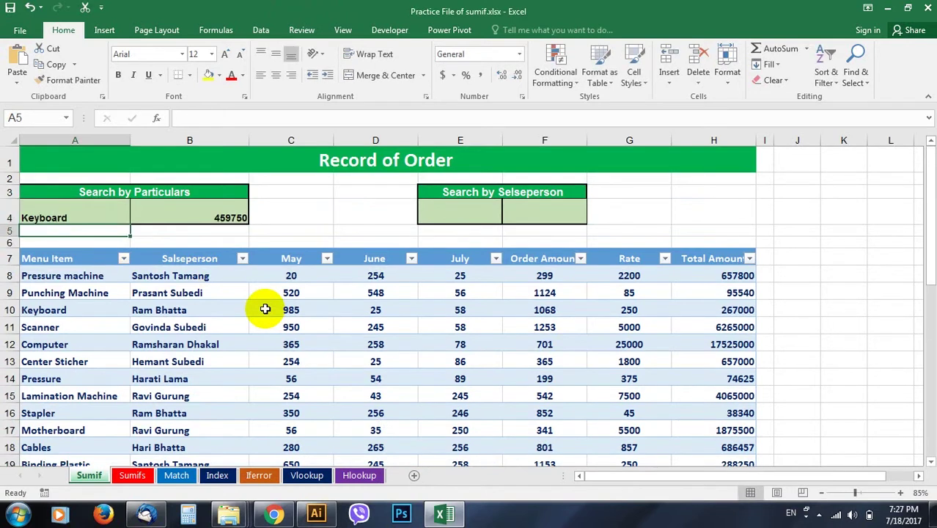
pyautogui.click(221, 219)
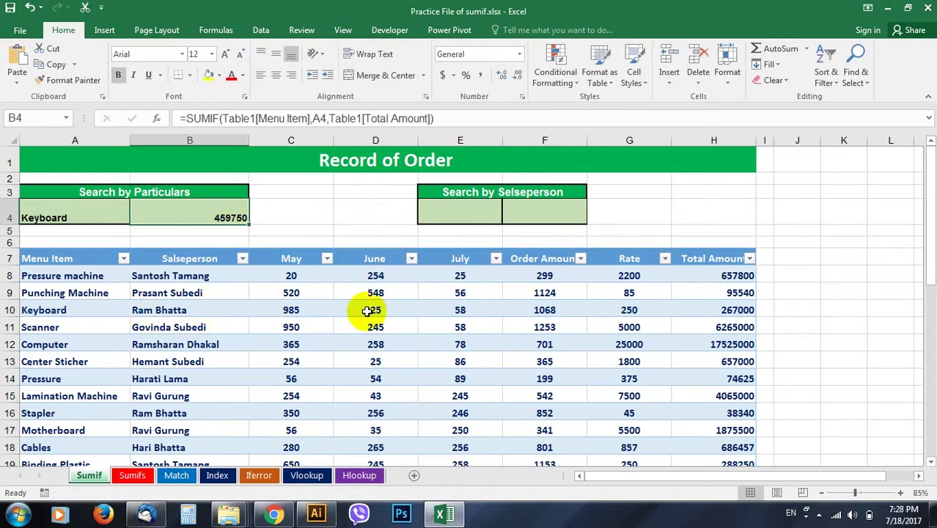
pyautogui.click(736, 314)
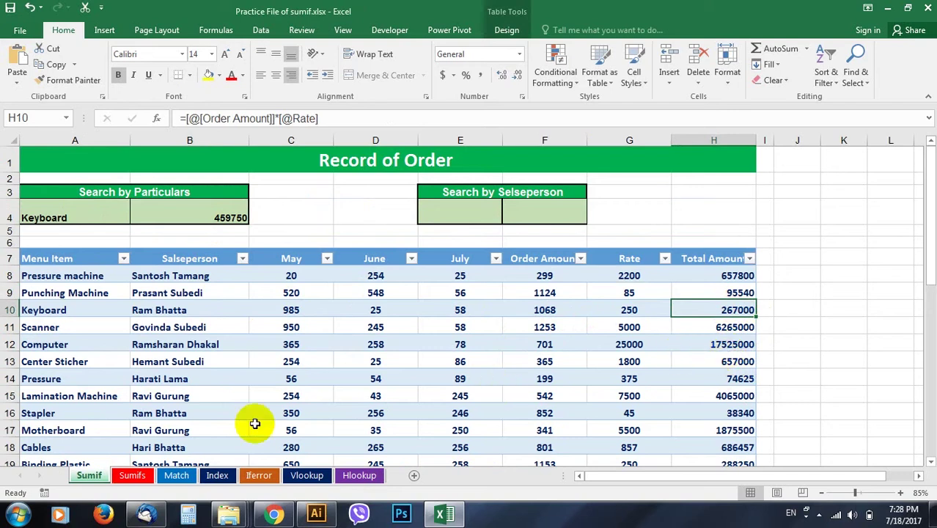
pyautogui.scroll(-3, 279, 385)
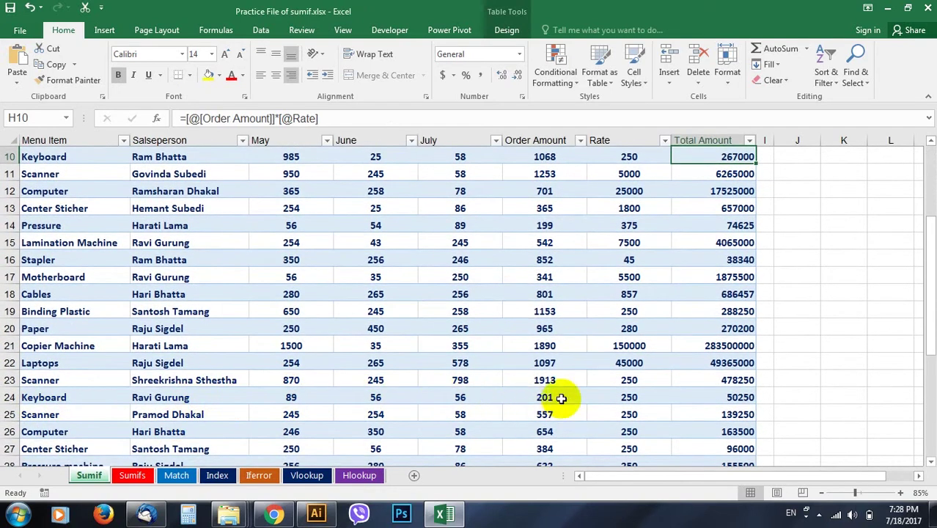
pyautogui.click(730, 398)
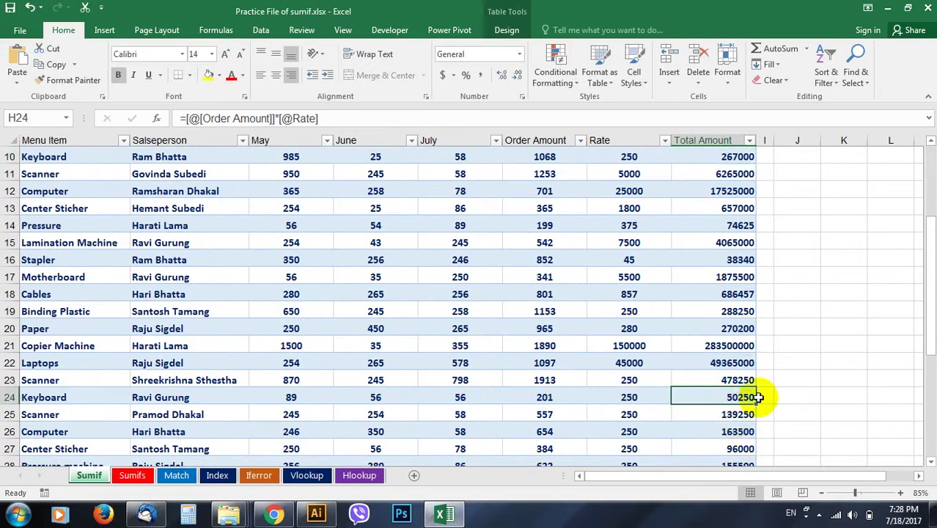
pyautogui.scroll(3, 415, 377)
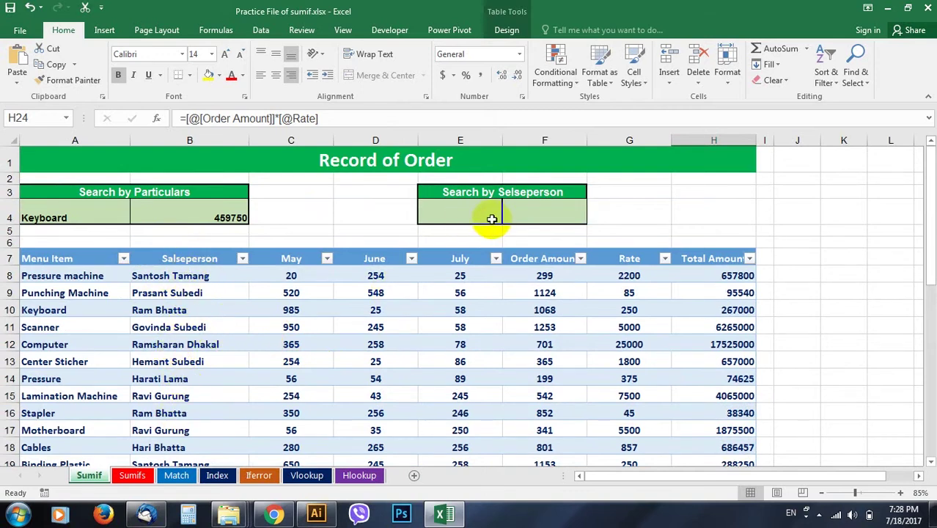
# Enter =SUMIF(Table1[Salseperson],E4,Table1[Total Amount]) in F4
pyautogui.click(549, 213)
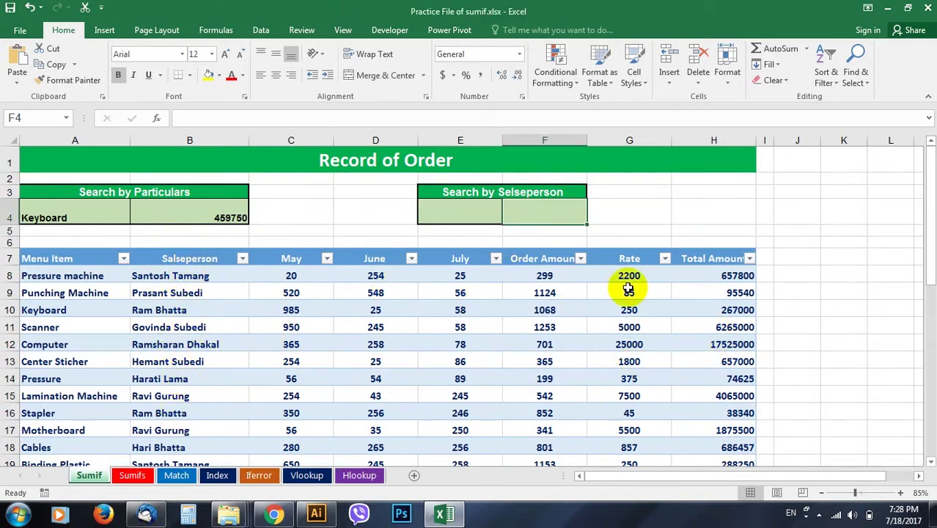
pyautogui.write('=')
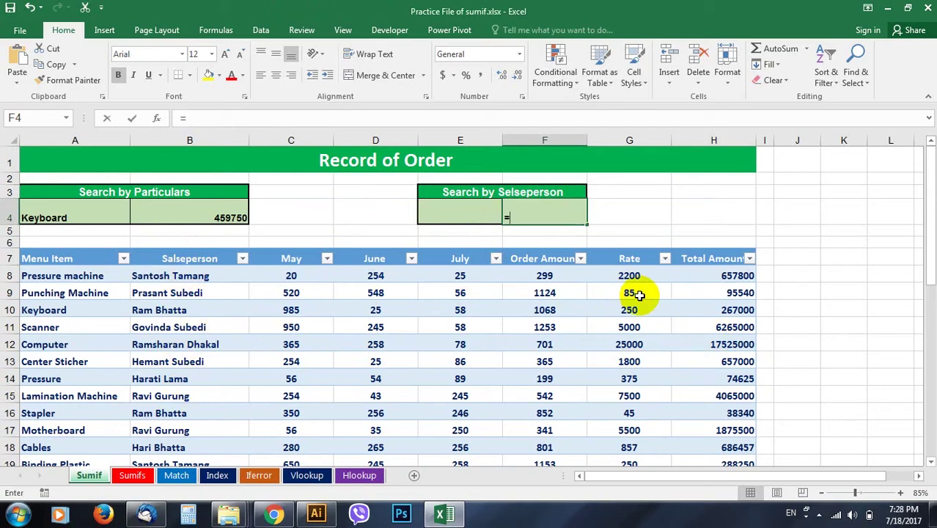
pyautogui.write('sum')
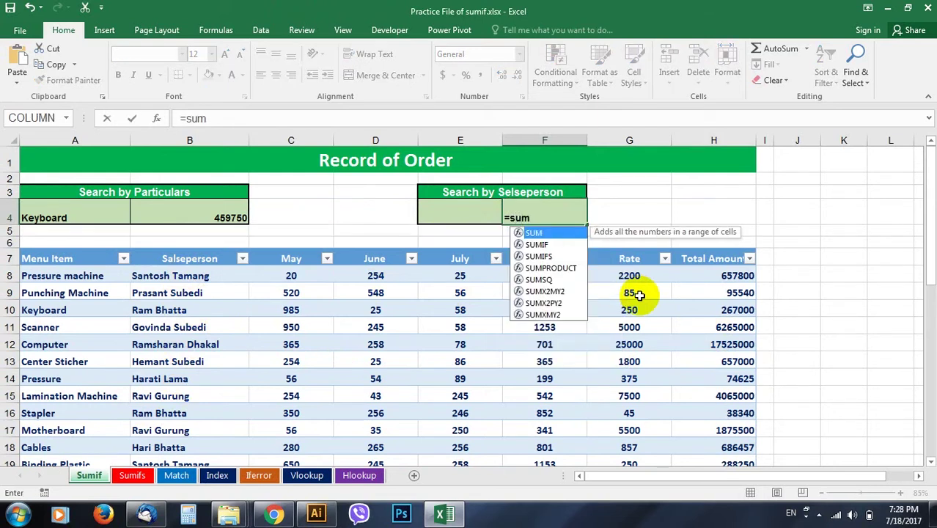
pyautogui.write('if')
pyautogui.press('Tab')
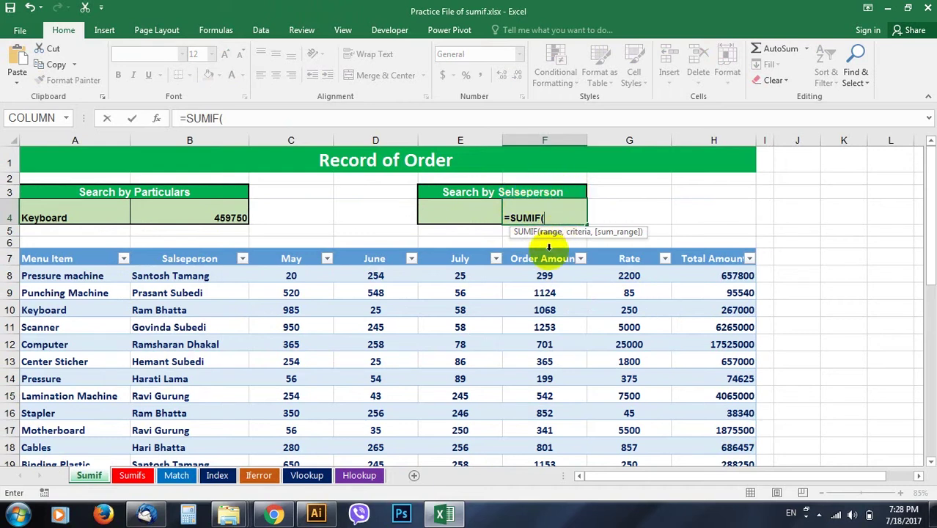
pyautogui.moveTo(188, 272); pyautogui.dragTo(192, 415)
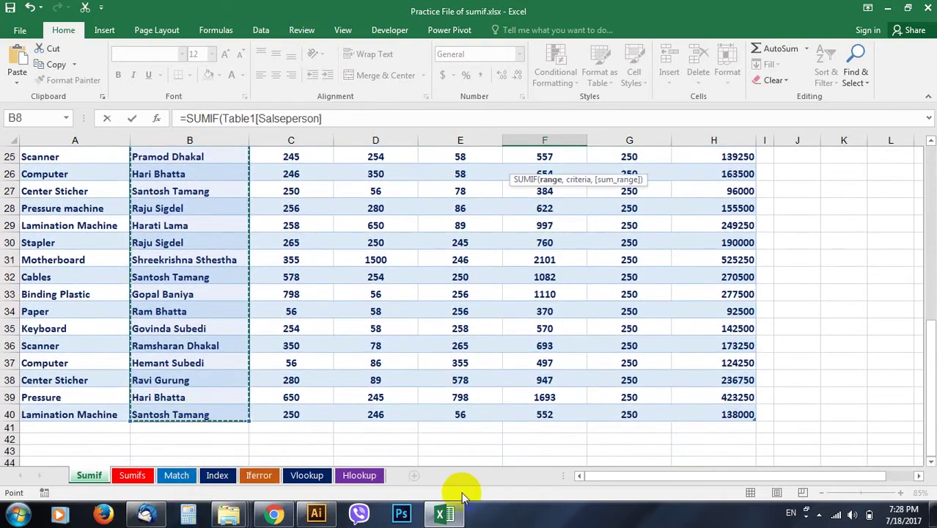
pyautogui.write(',')
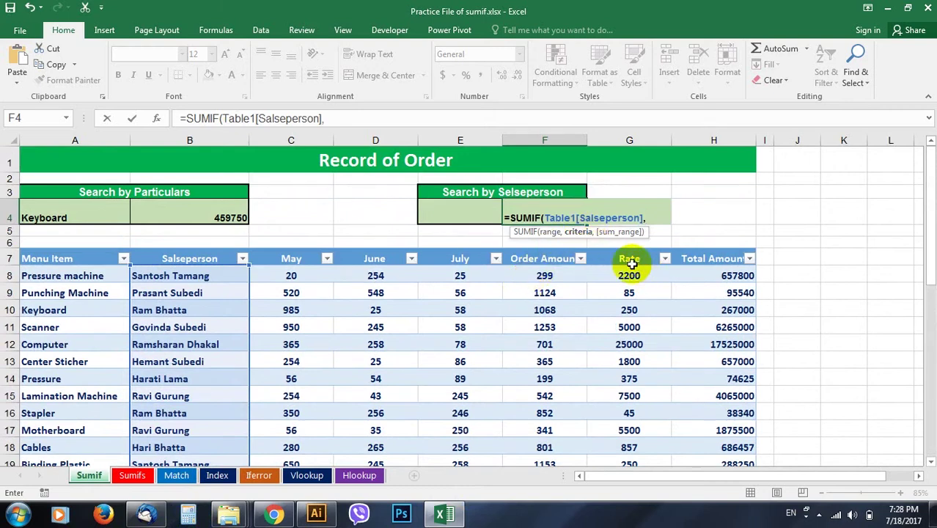
pyautogui.click(457, 212)
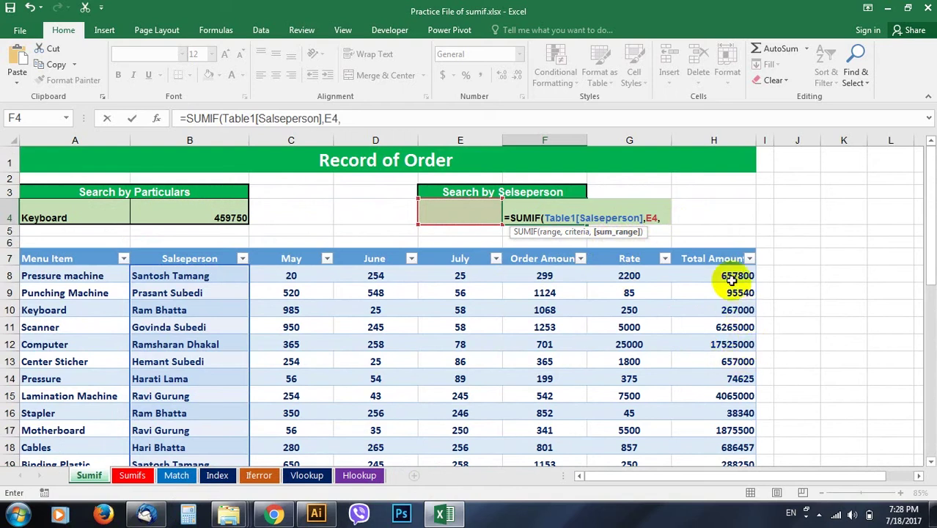
pyautogui.moveTo(731, 277); pyautogui.dragTo(733, 437)
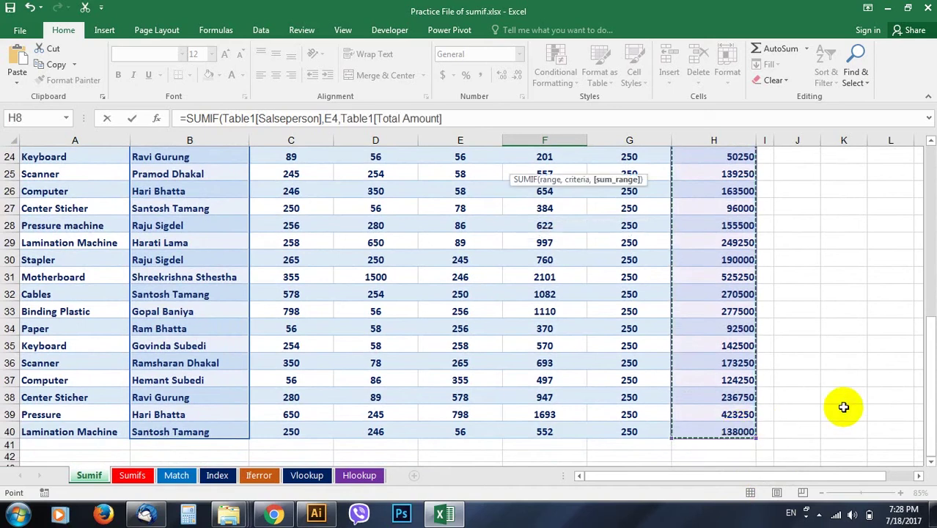
pyautogui.hotkey('ctrl', 'BackSpace')
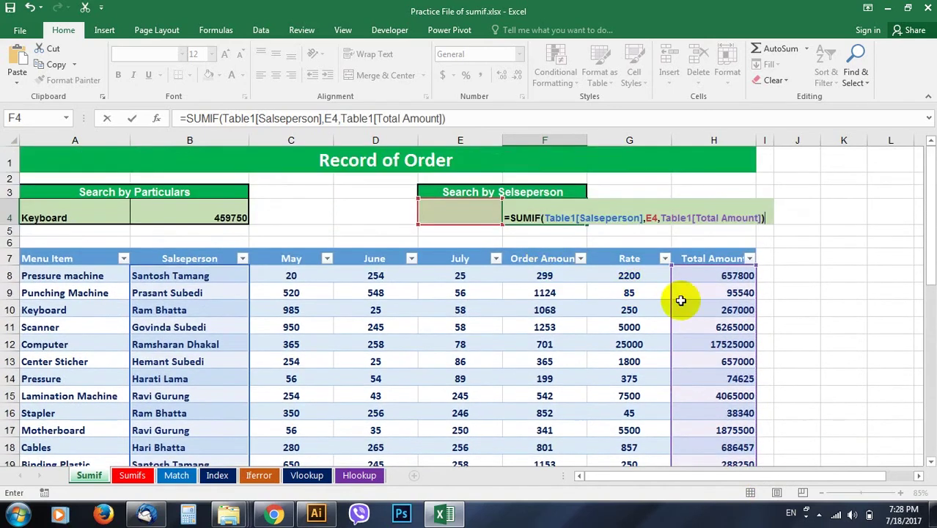
pyautogui.press('Return')
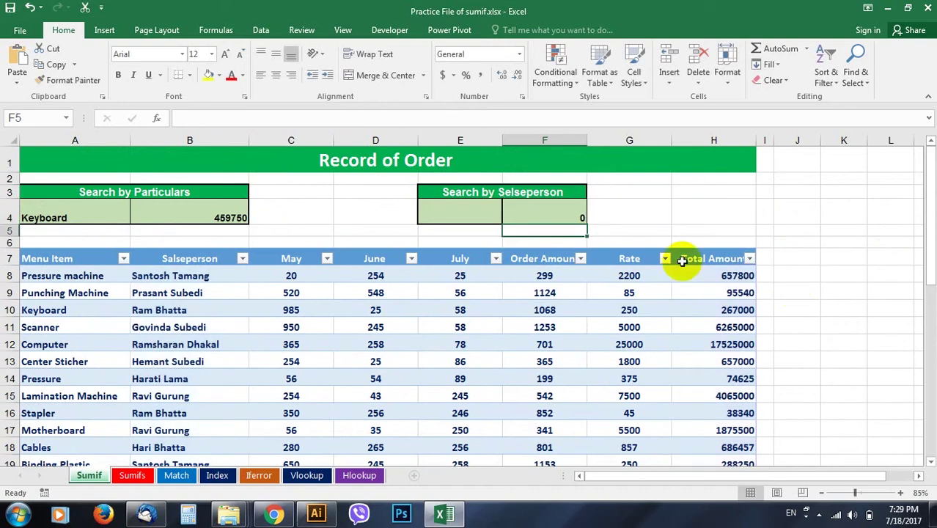
# Type a salesperson's name into E4, then another, so F4 returns 6227500
pyautogui.click(539, 214)
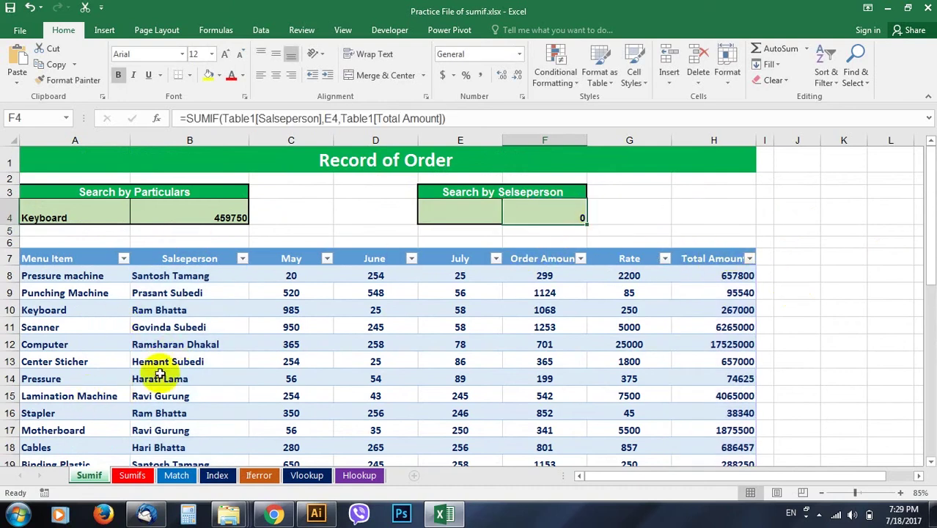
pyautogui.click(474, 210)
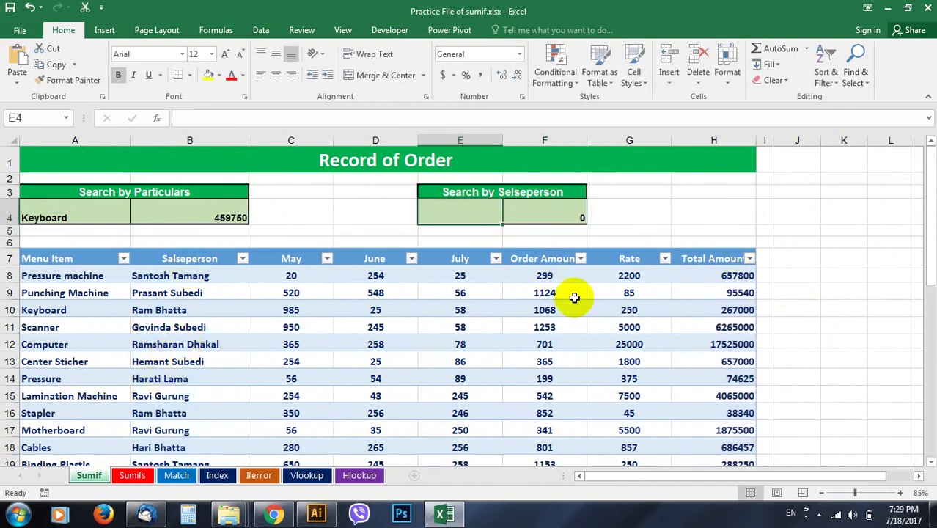
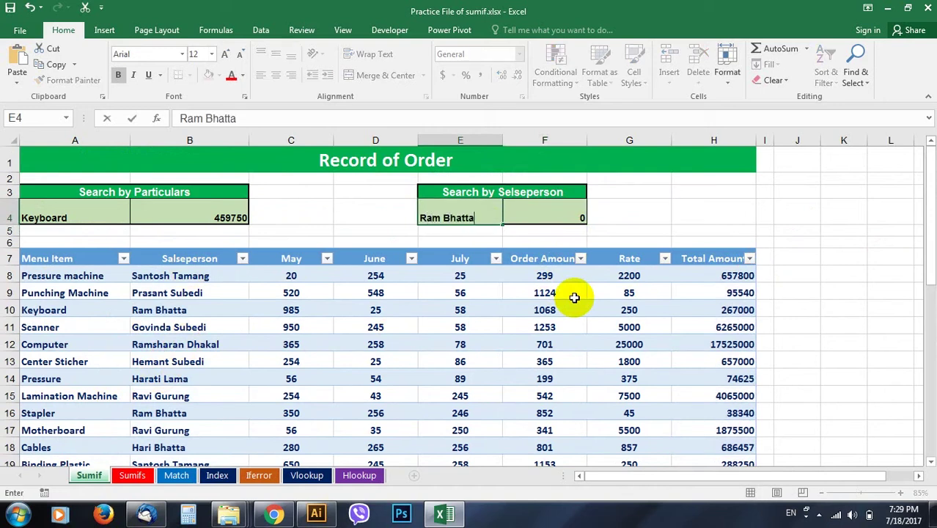
pyautogui.press('Return')
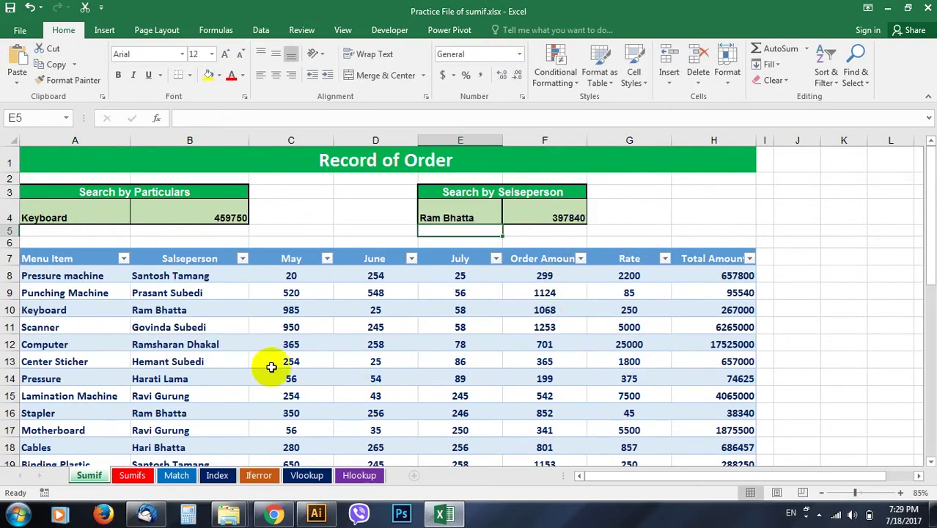
pyautogui.press('Up')
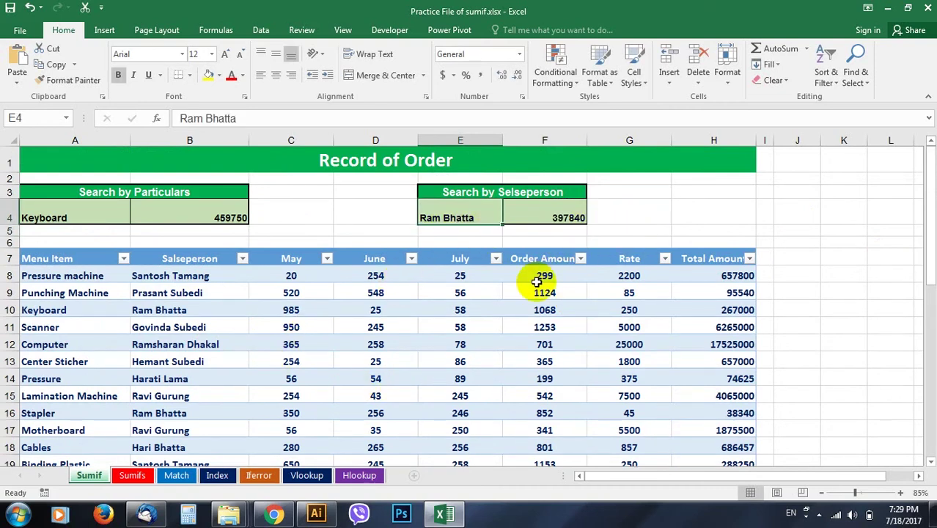
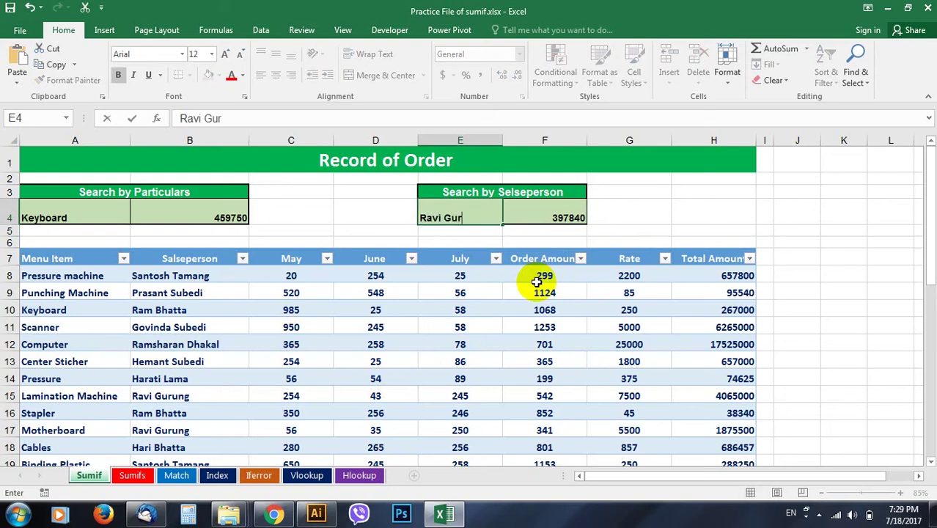
pyautogui.press('Return')
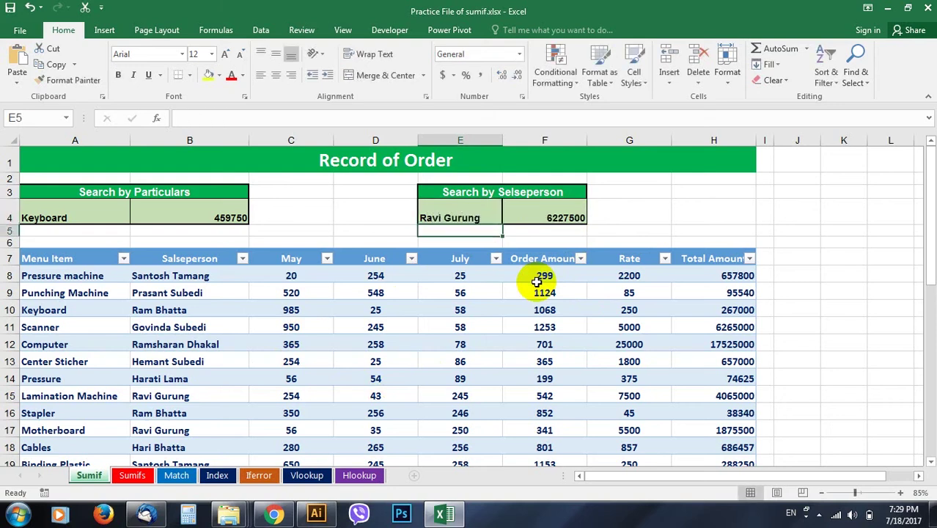
pyautogui.click(546, 218)
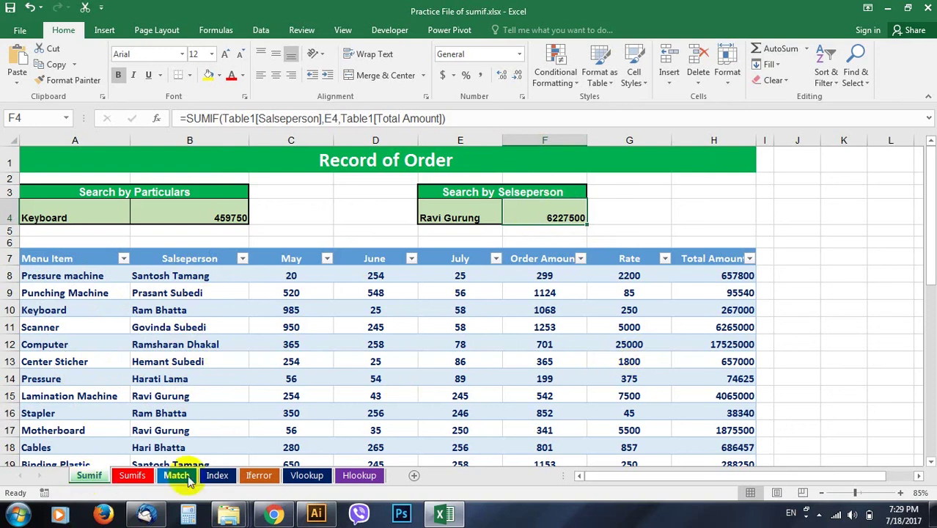
pyautogui.click(488, 333)
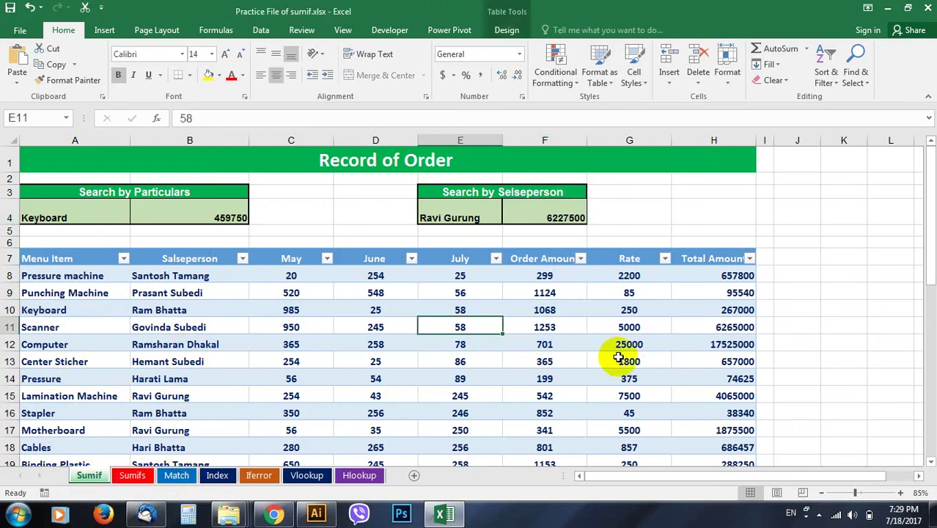